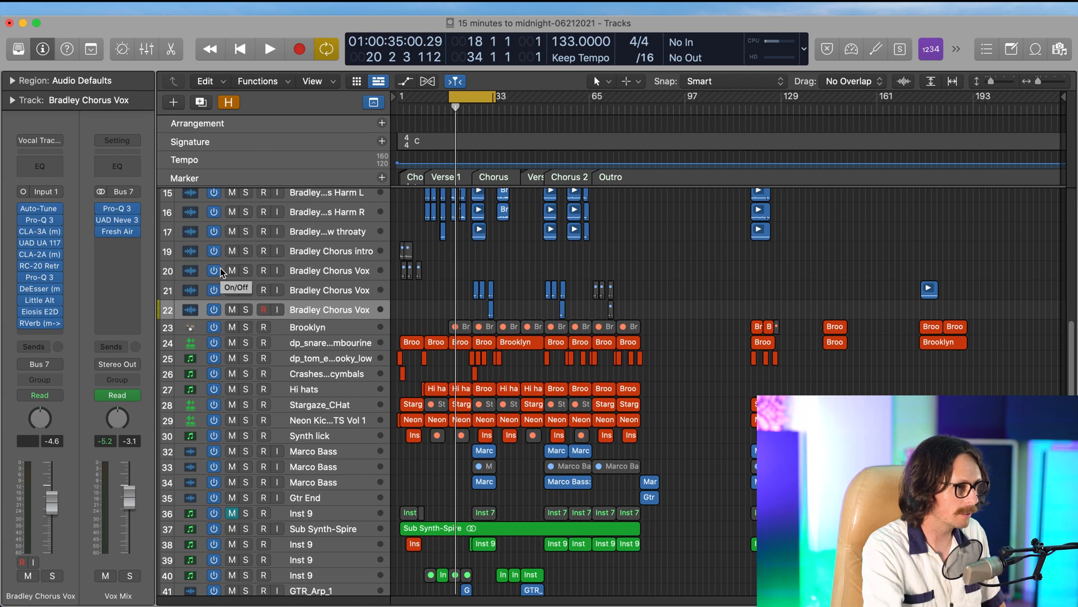
Step: Play the cycled section from bar 18 through the first chorus to hear the vocals in the mix, and stop playback
left_click_drag(426, 274, 612, 563)
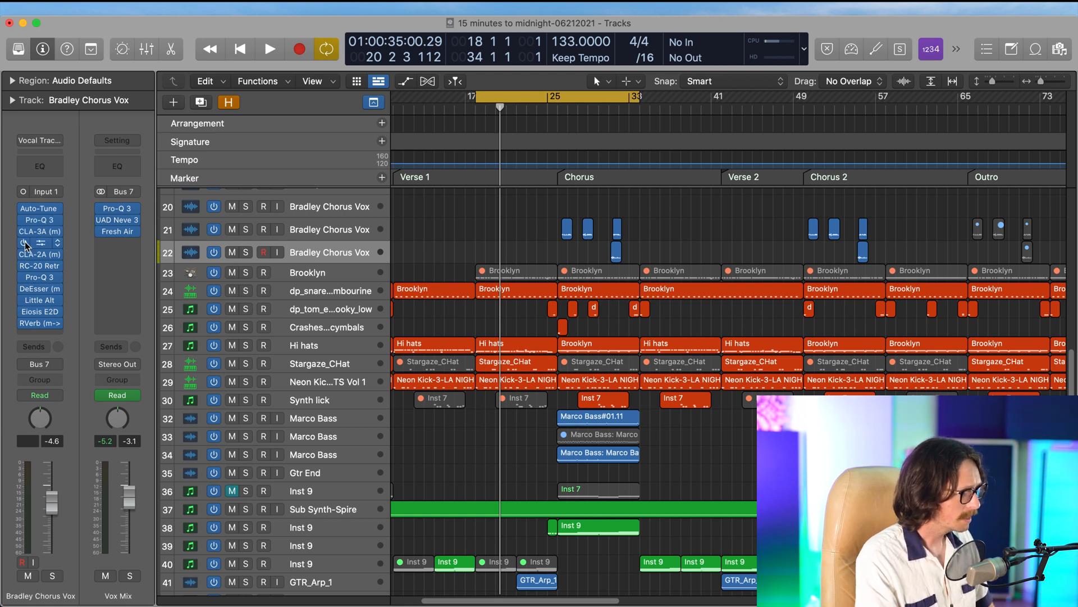
mouse_move(54, 326)
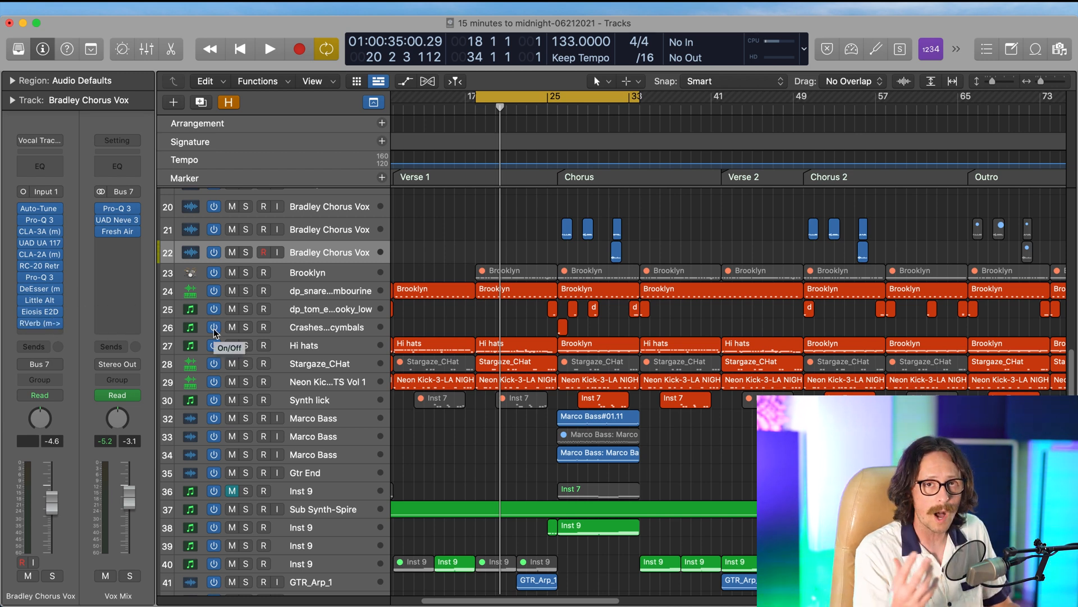
key("space")
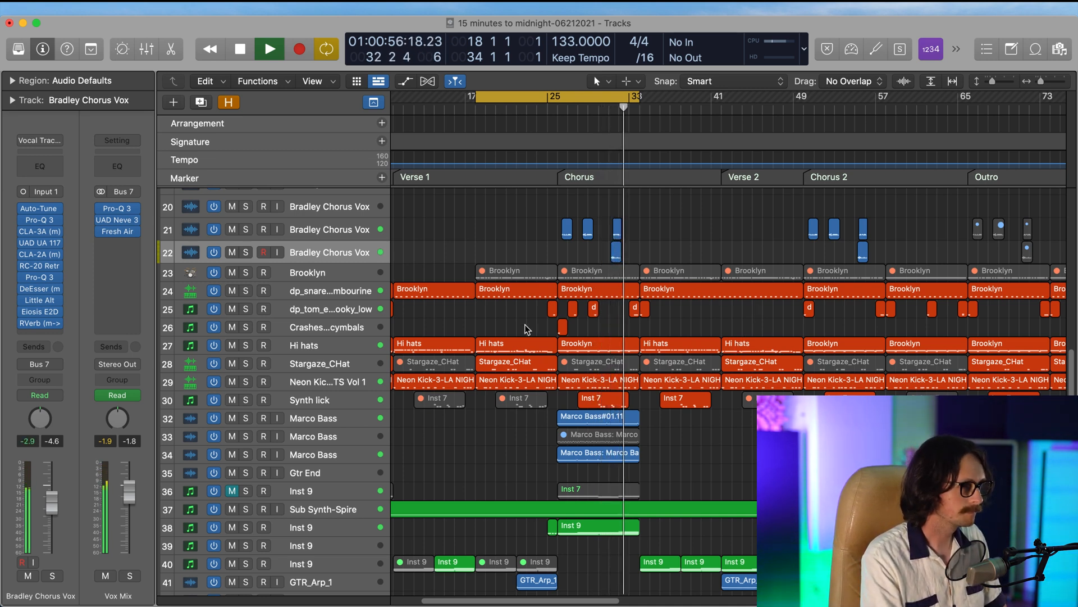
key("space")
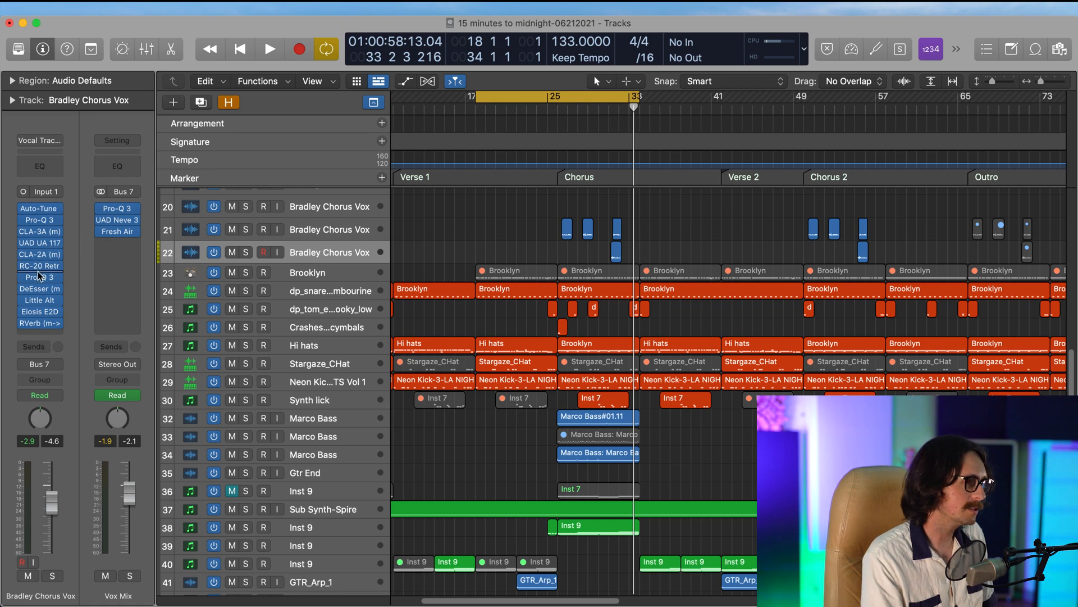
Step: Select the breathy chorus vocal track (track 14) and open its CLA-3A compressor for inspection, clear of the track list
scroll(527, 296, "down", 2)
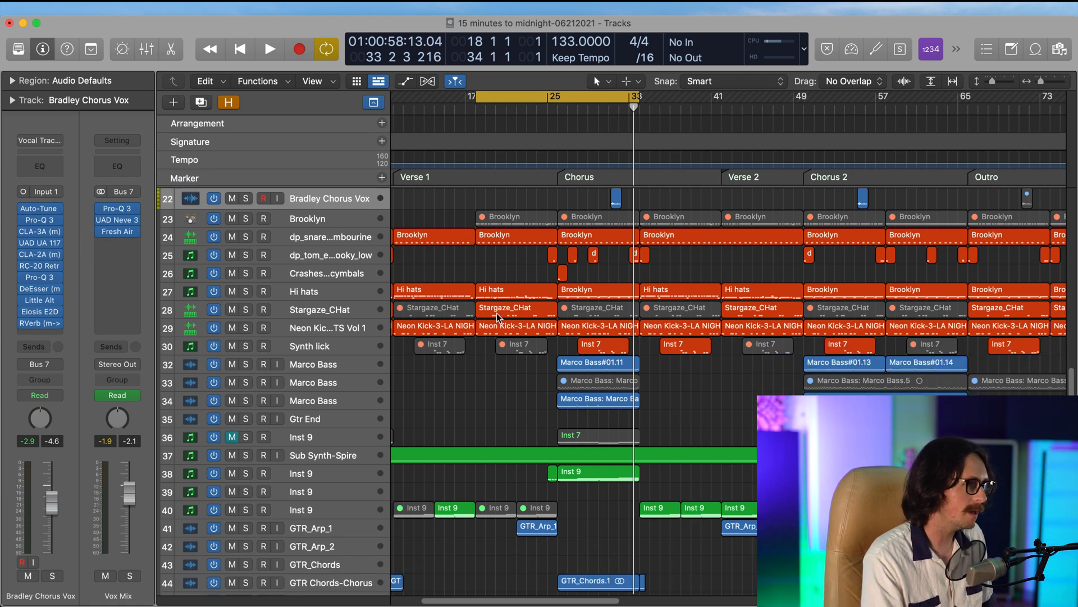
scroll(500, 313, "up", 10)
scroll(499, 303, "up", 3)
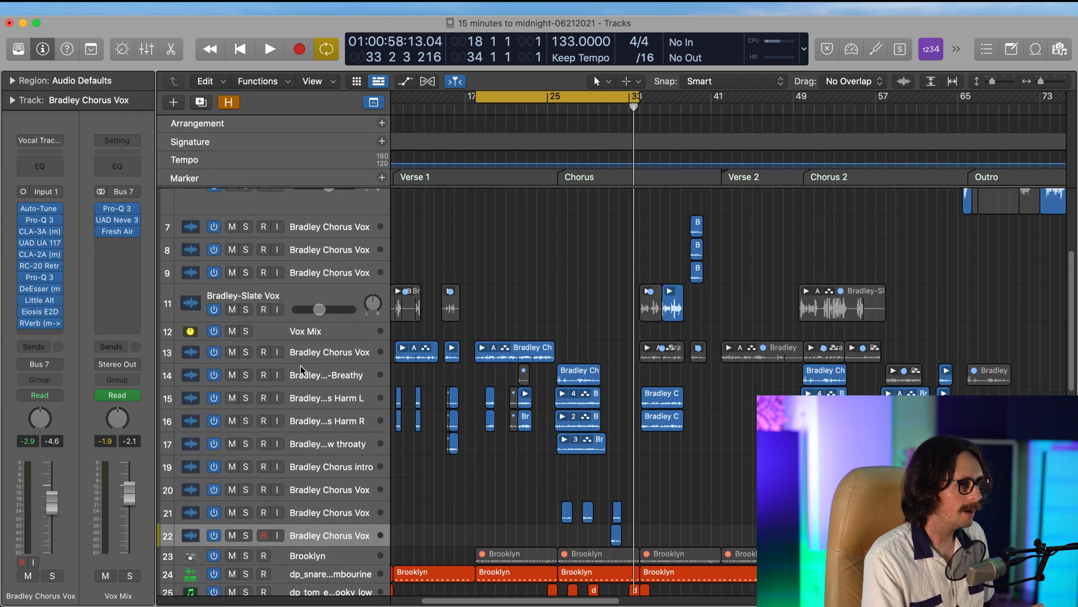
left_click(309, 380)
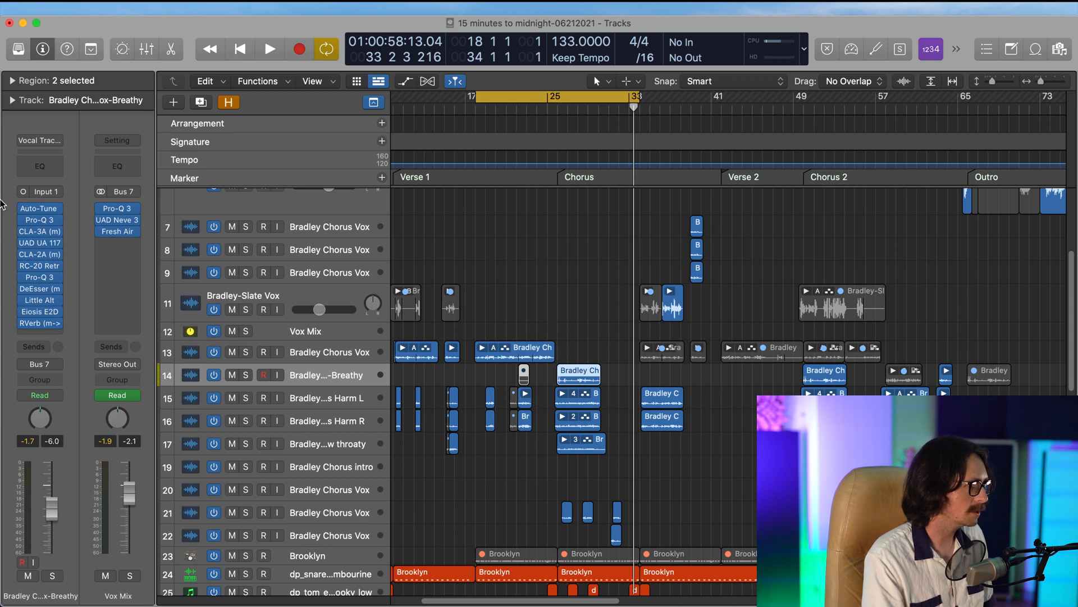
left_click(40, 231)
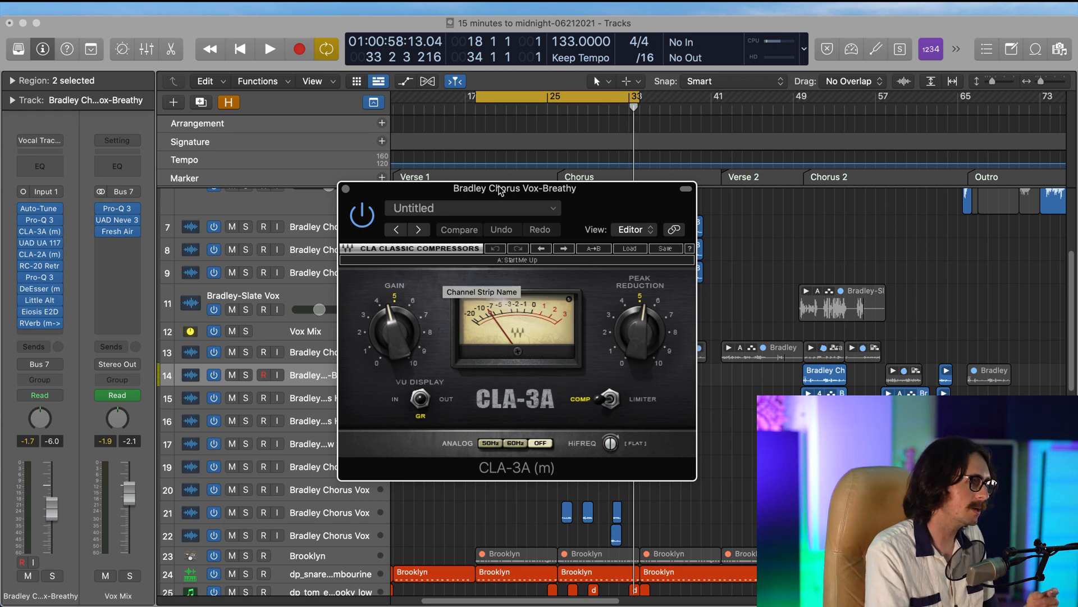
left_click_drag(608, 189, 566, 111)
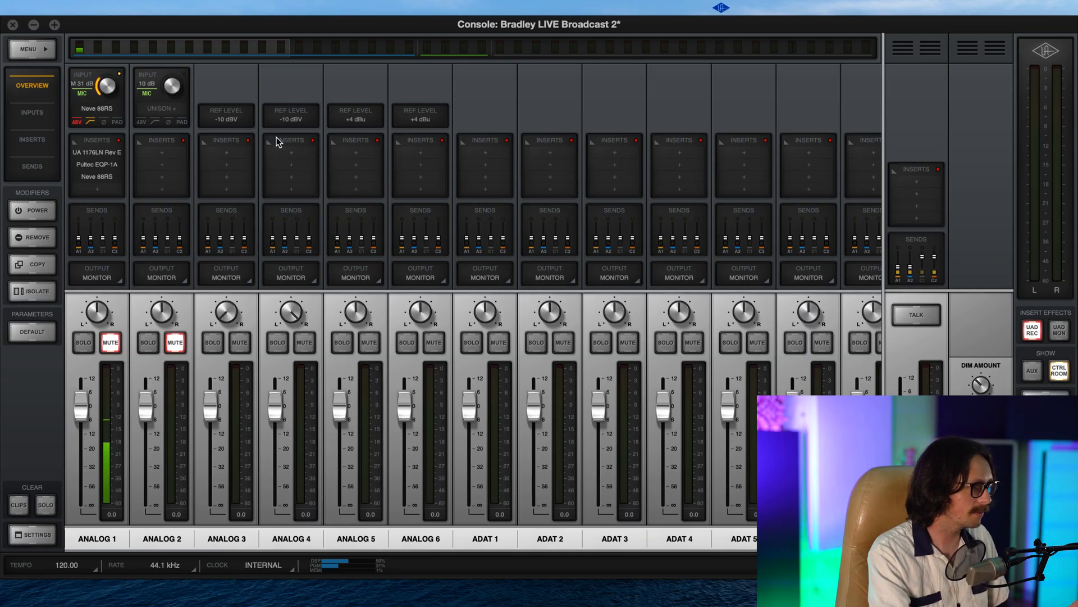
Step: In the UAD Console, examine the Analog 1 channel's Neve 88RS preamp, Pultec EQP-1A and 1176LN Rev E, ending on the Pultec
left_click(96, 109)
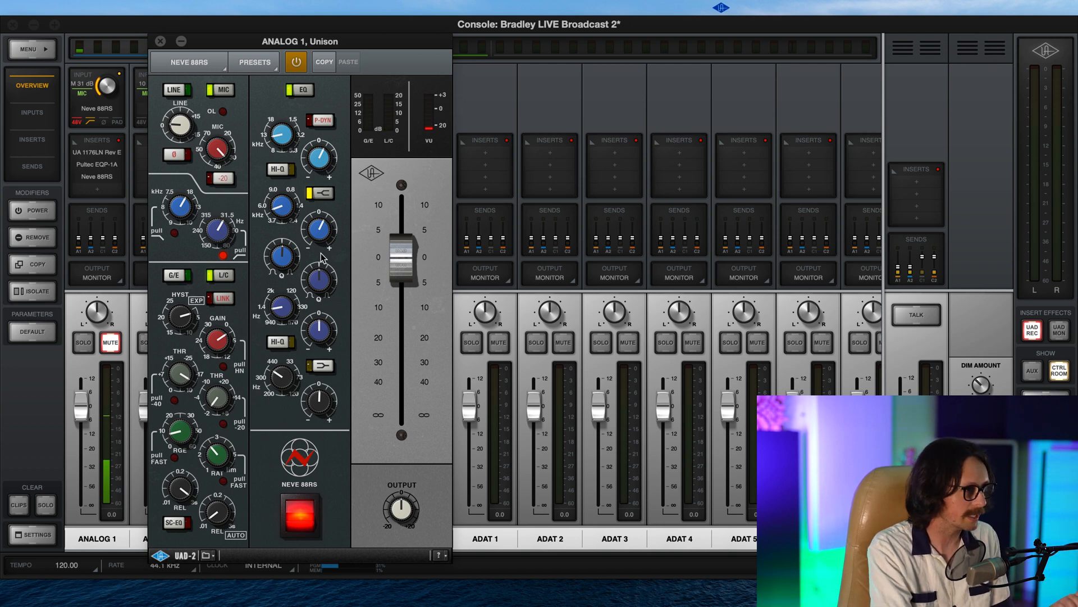
mouse_move(92, 168)
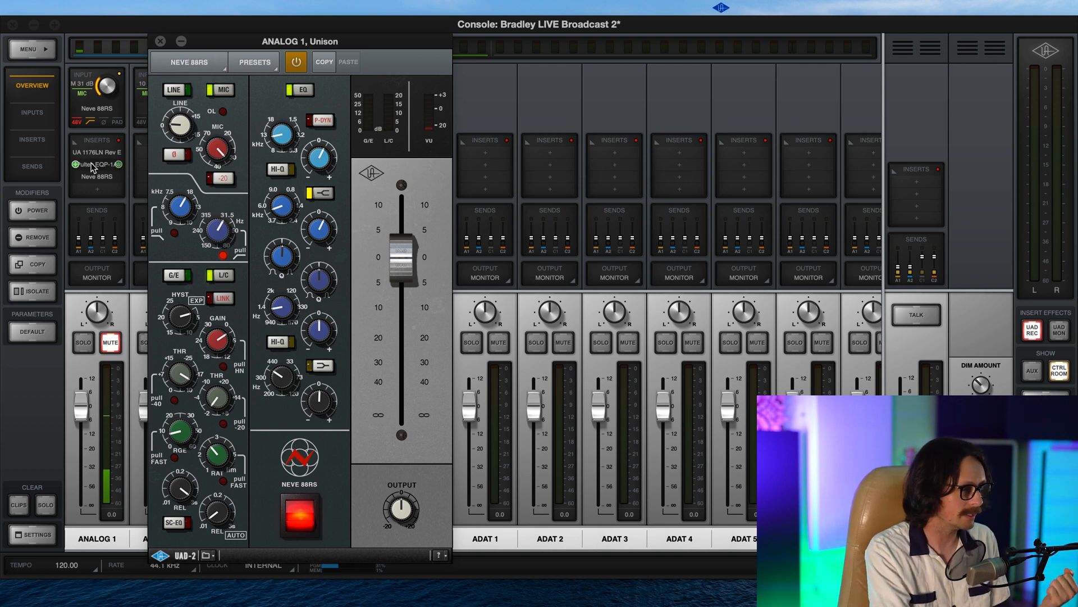
left_click(93, 164)
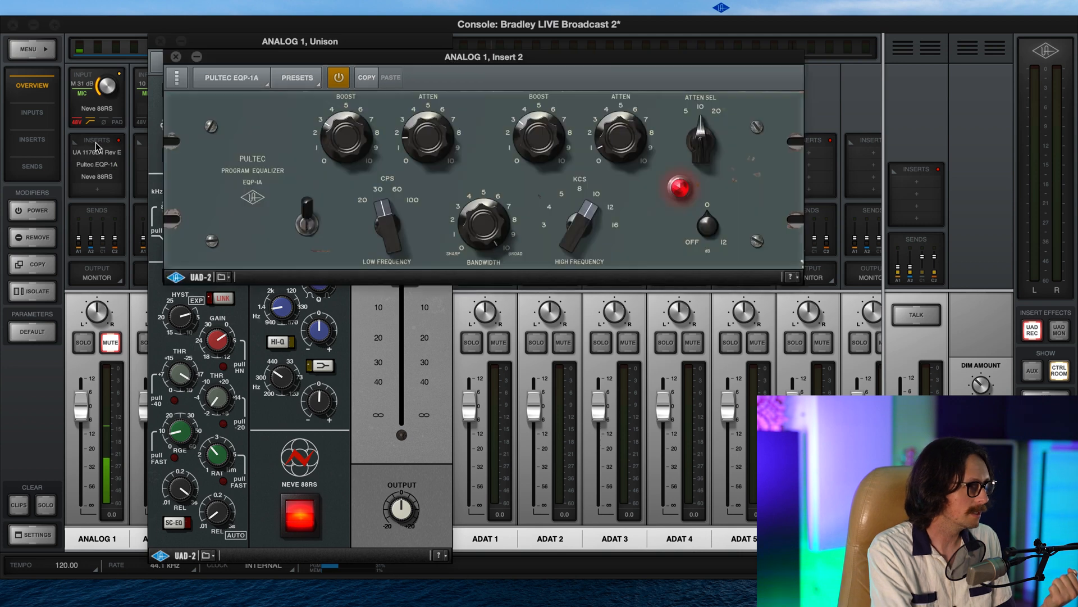
left_click(97, 152)
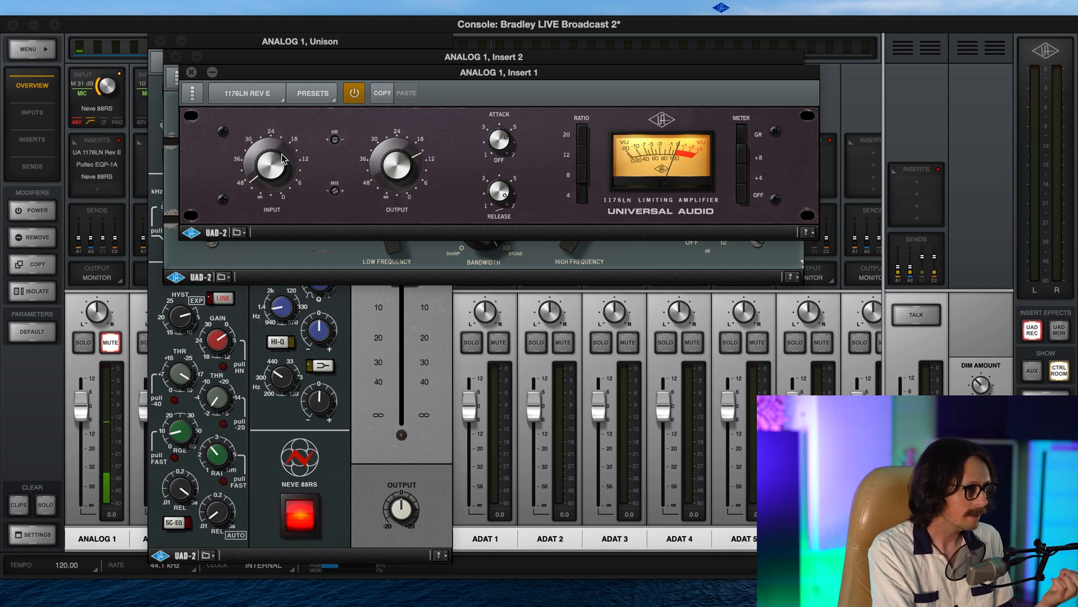
mouse_move(125, 170)
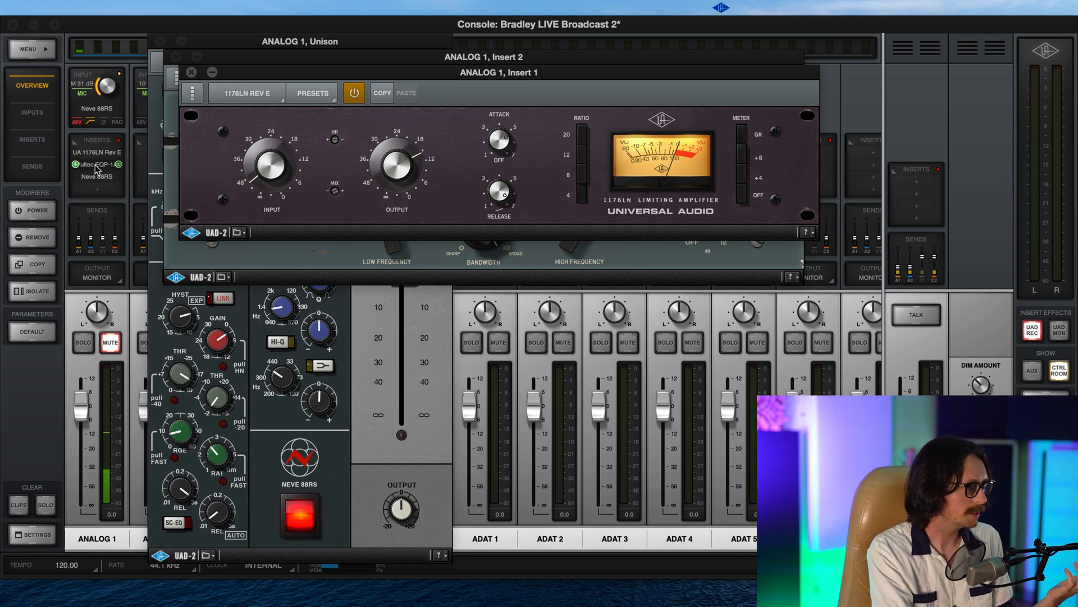
left_click(96, 169)
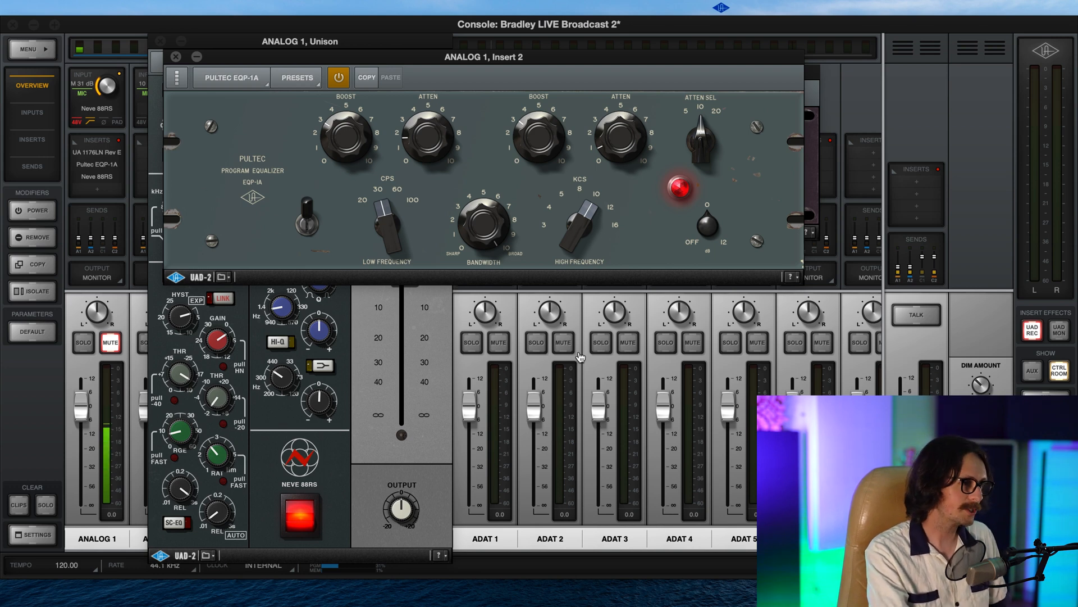
Step: Switch back to Logic Pro and open the breathy vocal's UAD UA 1176AE limiter, arranging it beside the CLA-3A window
key("super+Tab")
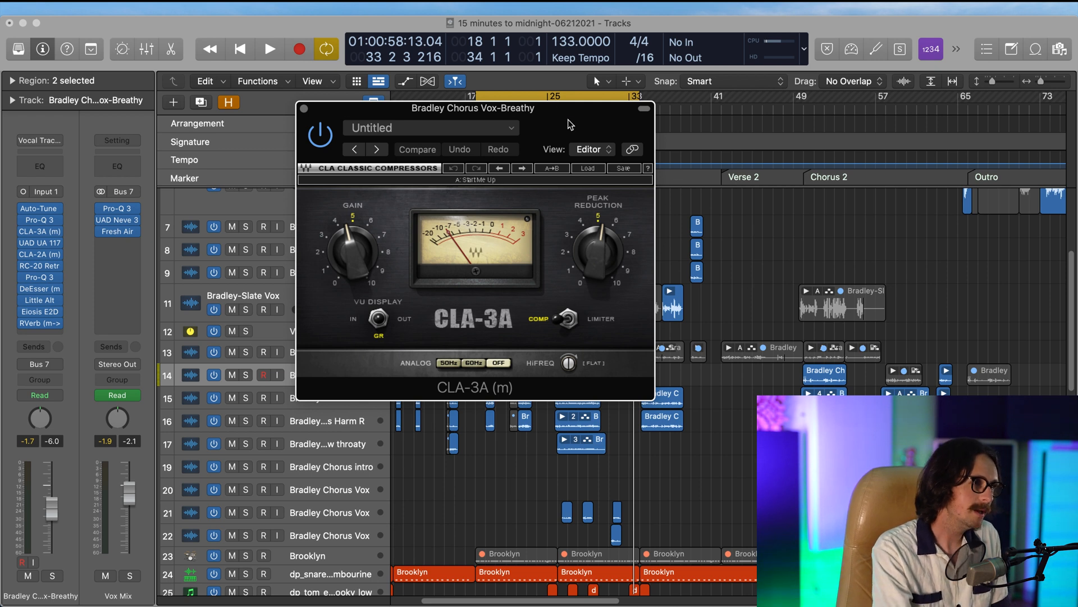
left_click_drag(570, 121, 604, 168)
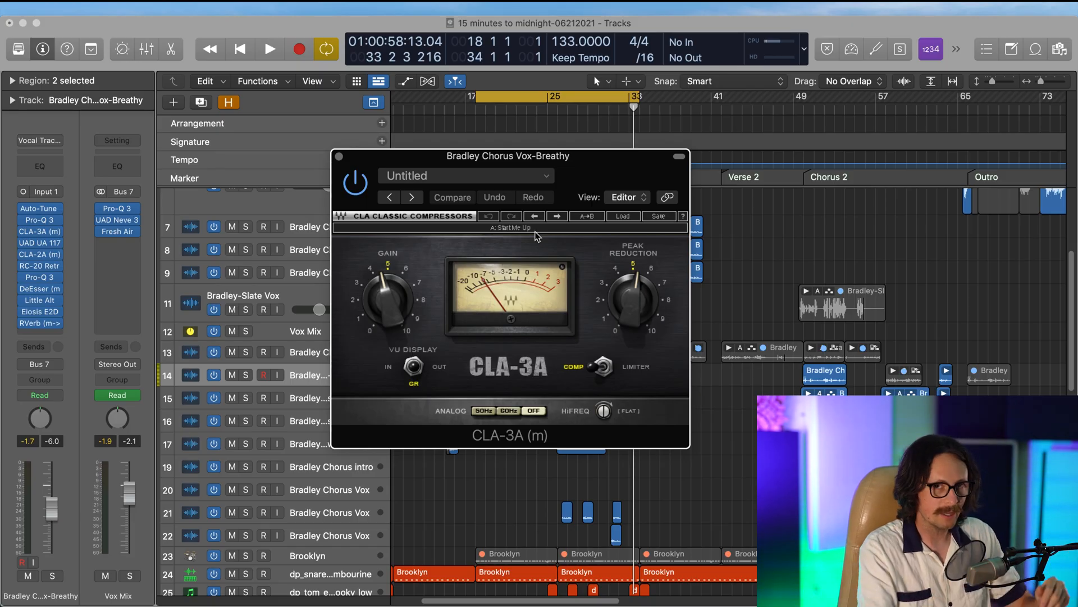
mouse_move(34, 243)
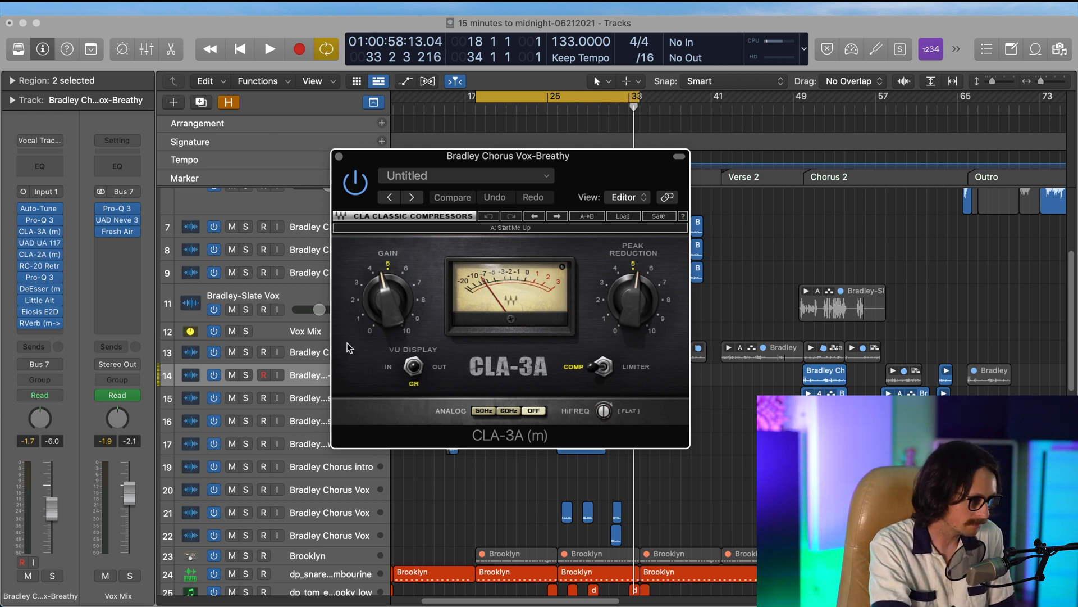
mouse_move(44, 266)
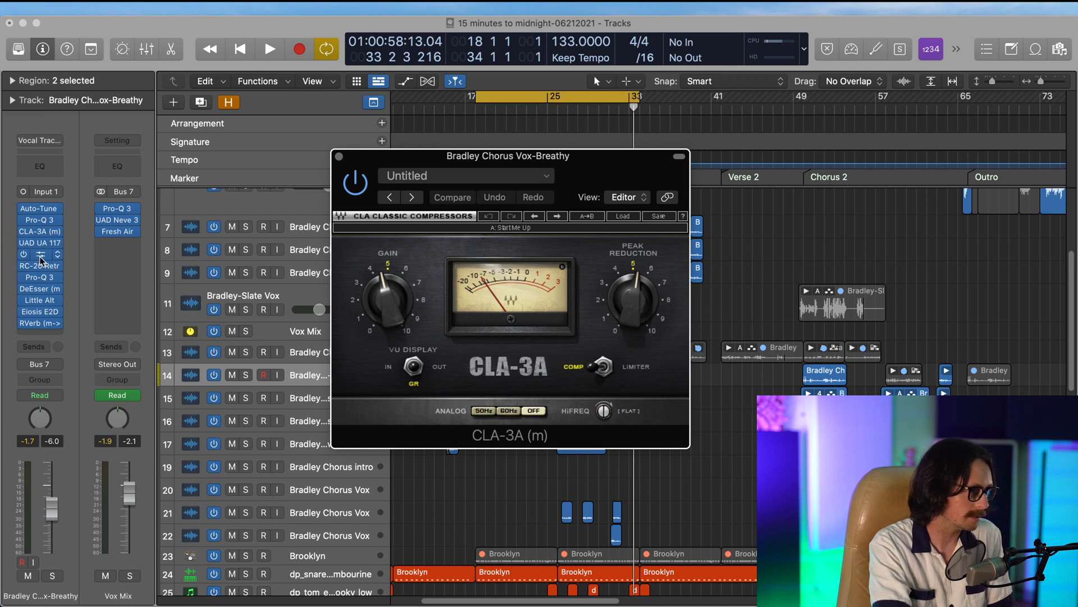
left_click(42, 242)
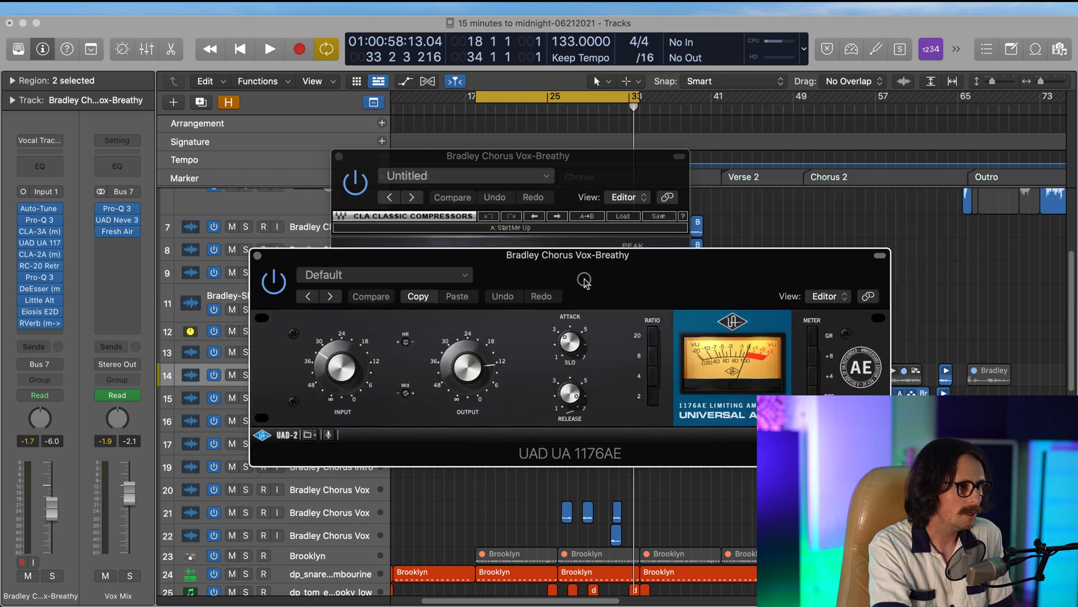
left_click_drag(575, 185, 962, 94)
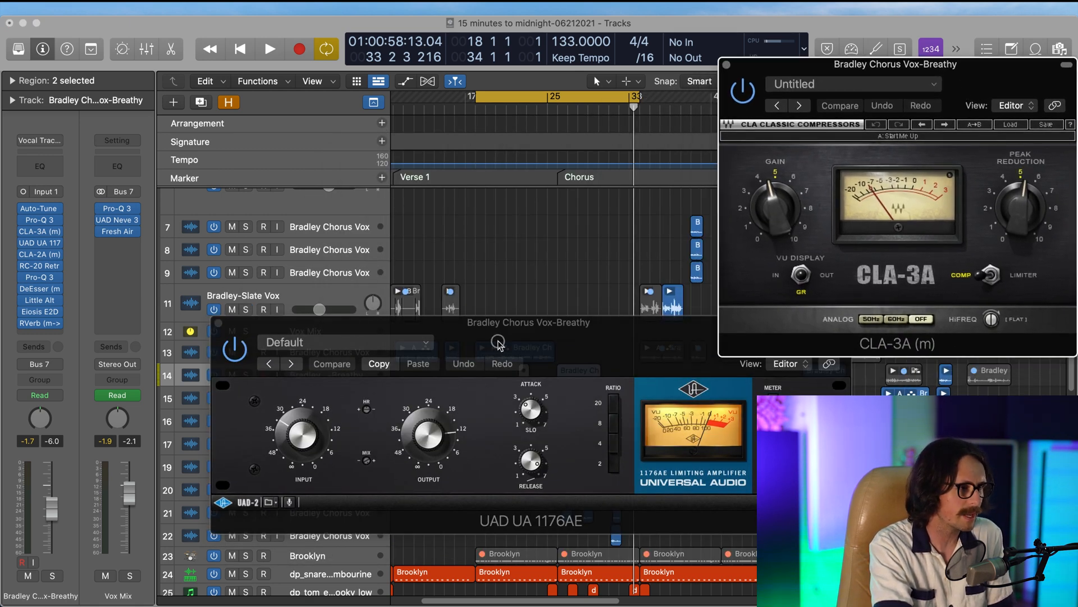
left_click_drag(502, 346, 453, 128)
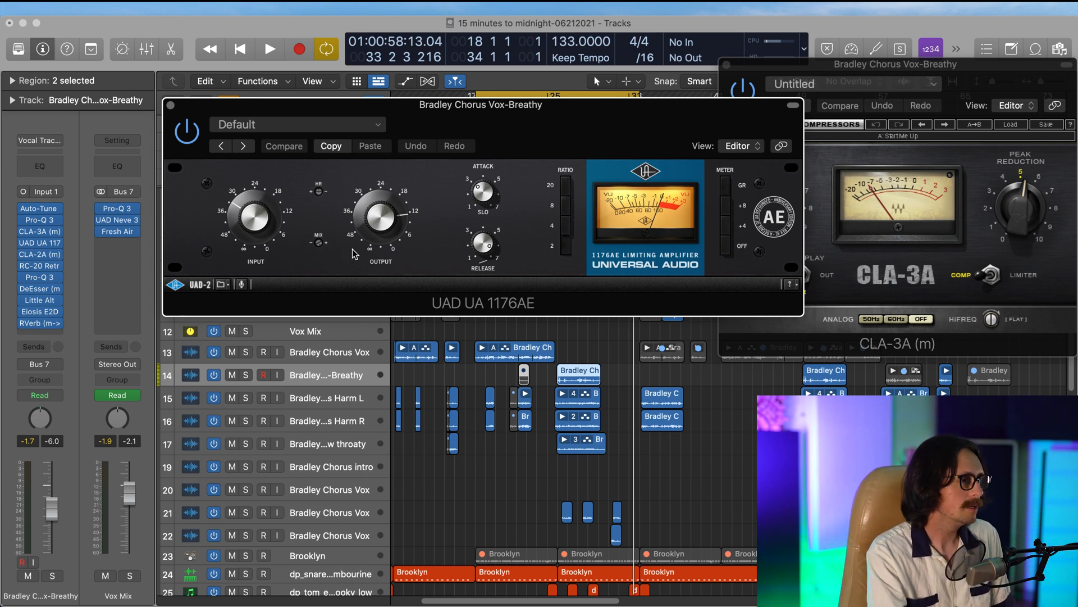
Step: Open the breathy vocal's CLA-2A compressor and RC-20 Retro Color, arranging both windows to review their settings
left_click(49, 256)
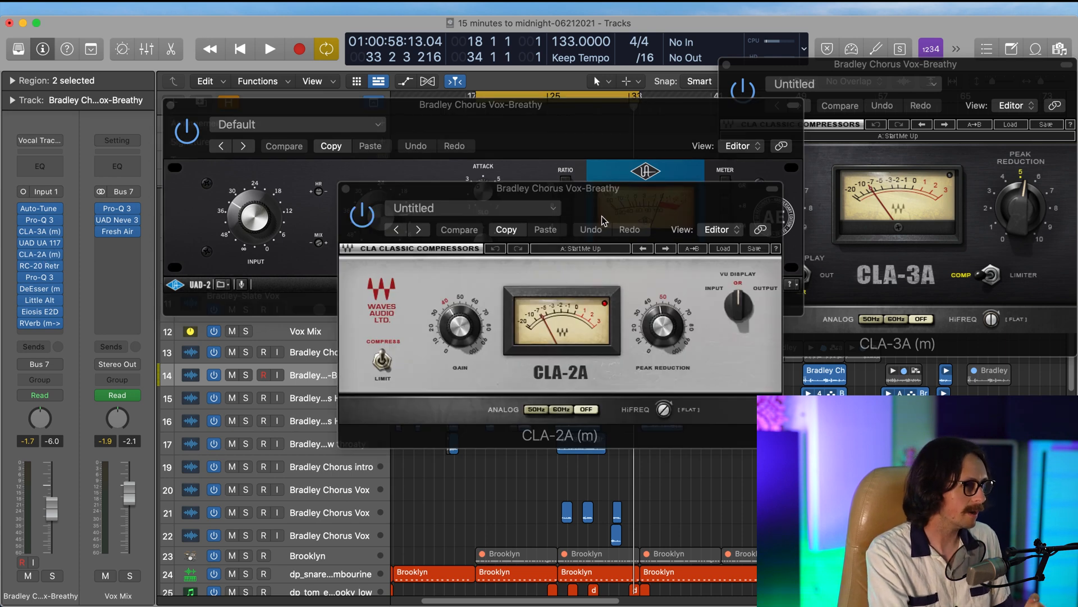
left_click_drag(606, 214, 642, 100)
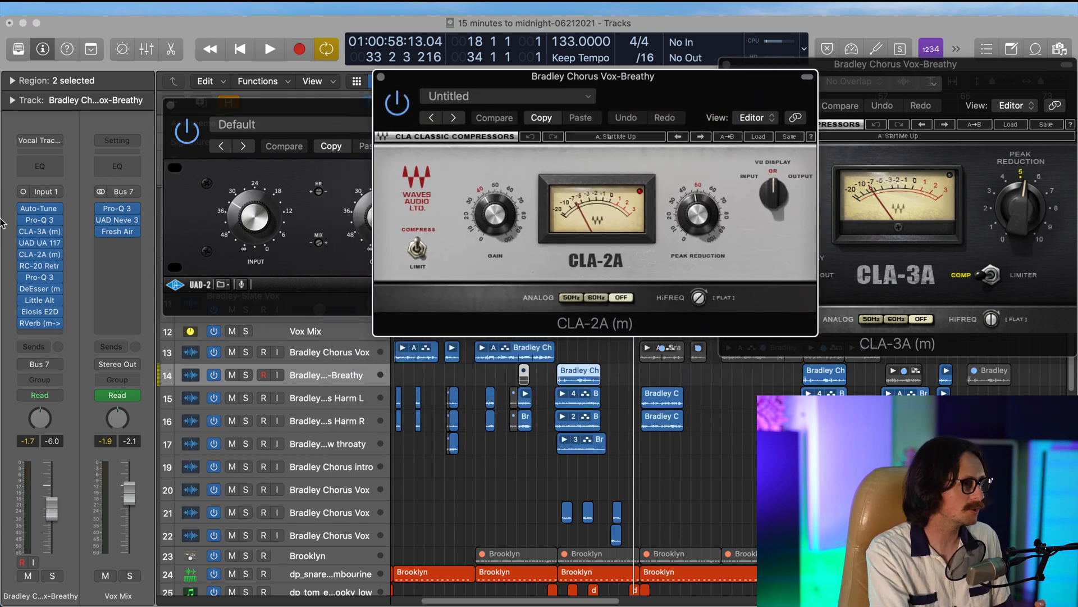
left_click(41, 267)
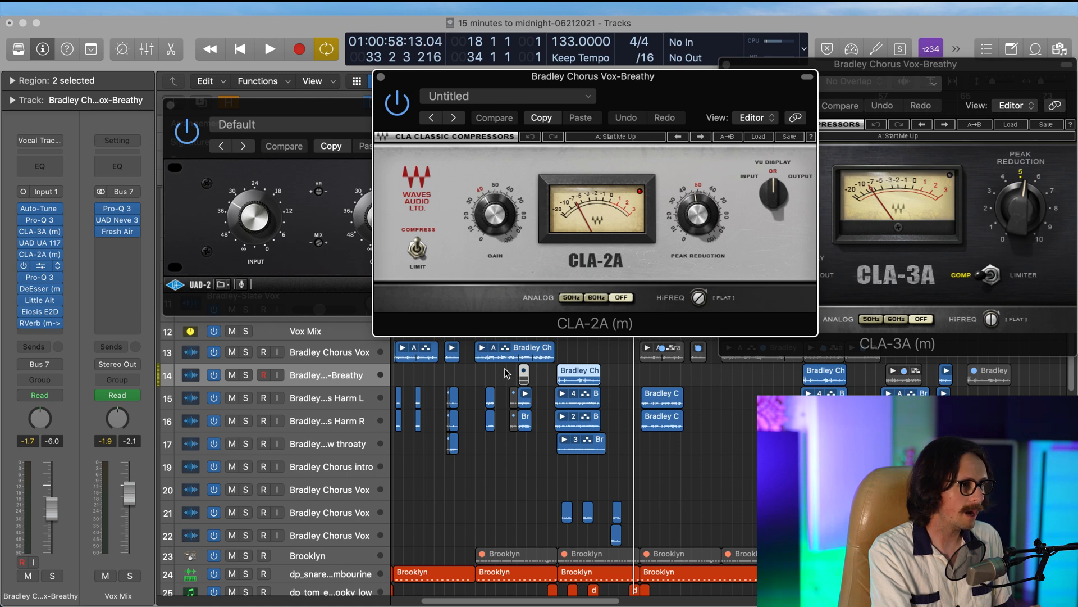
left_click_drag(728, 91, 477, 76)
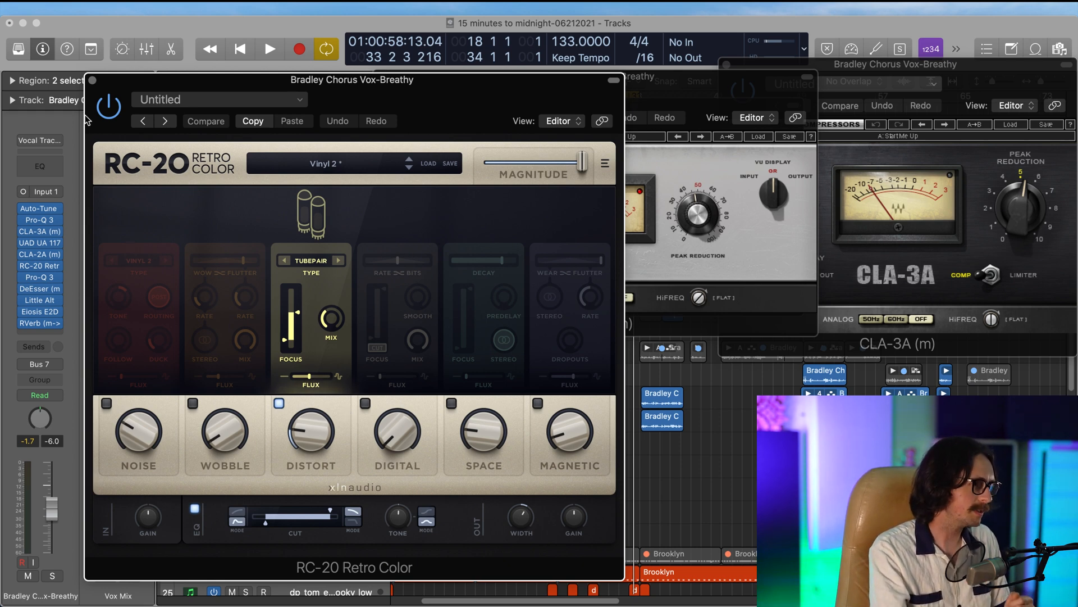
Step: Open Little AlterBoy on the breathy vocal track and place its window over RC-20 to review the formant and mix settings
mouse_move(44, 296)
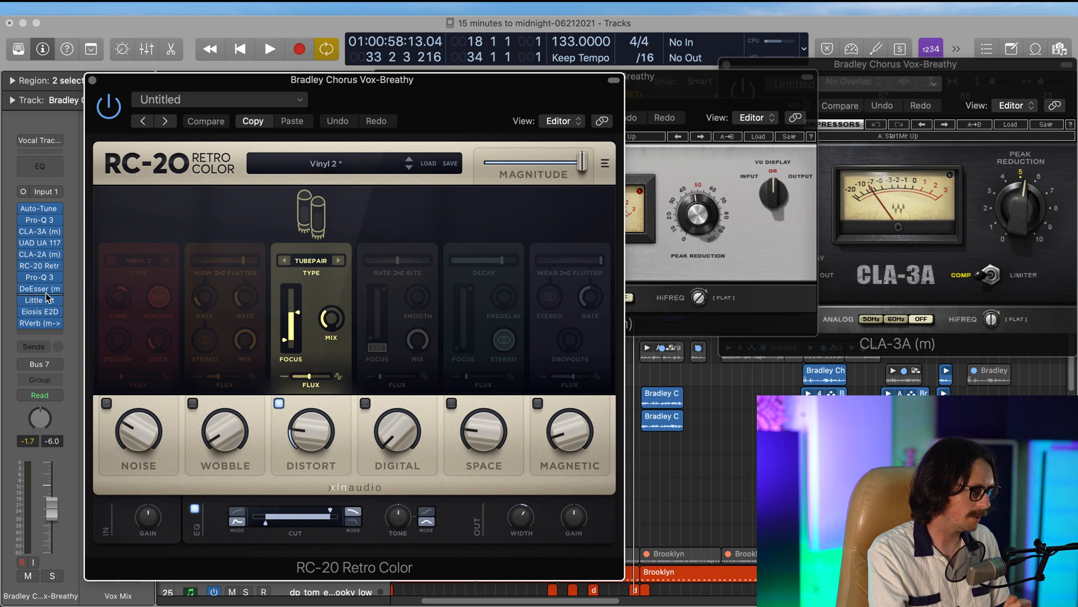
left_click(40, 301)
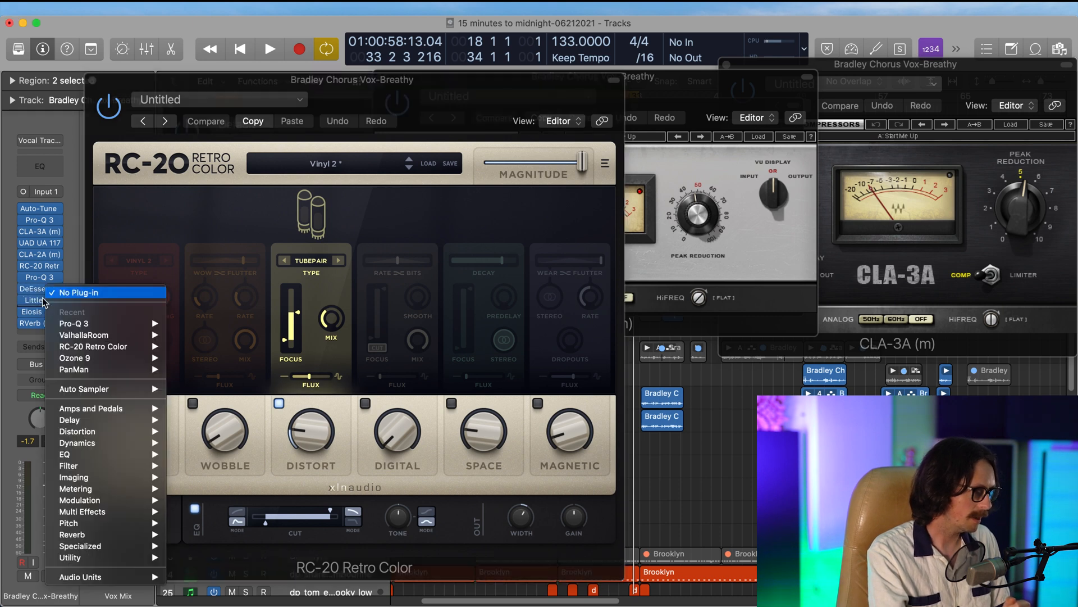
left_click(38, 304)
left_click(35, 300)
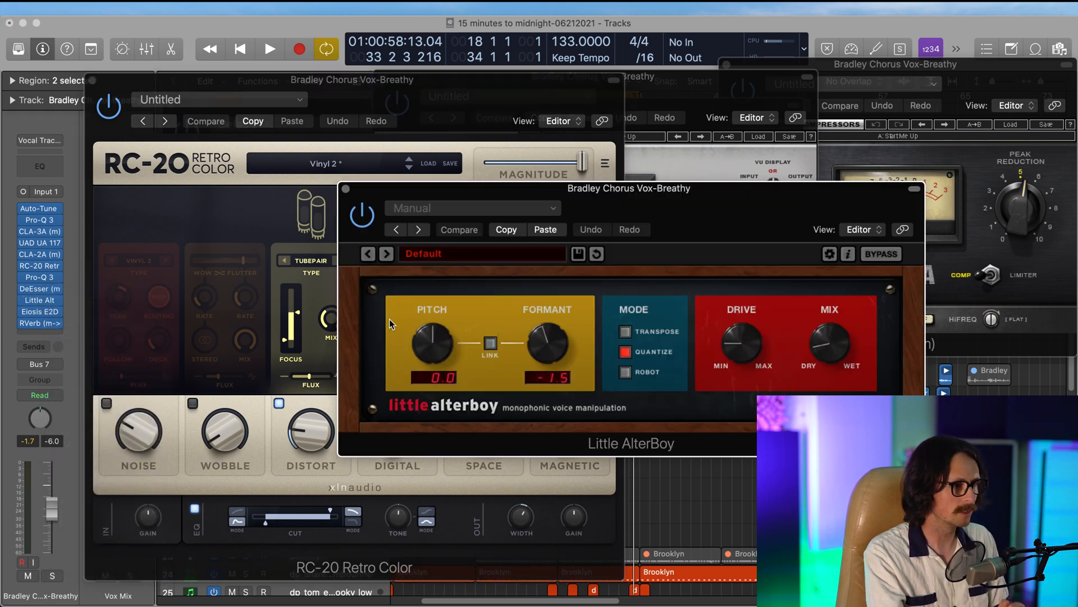
left_click_drag(655, 250, 411, 210)
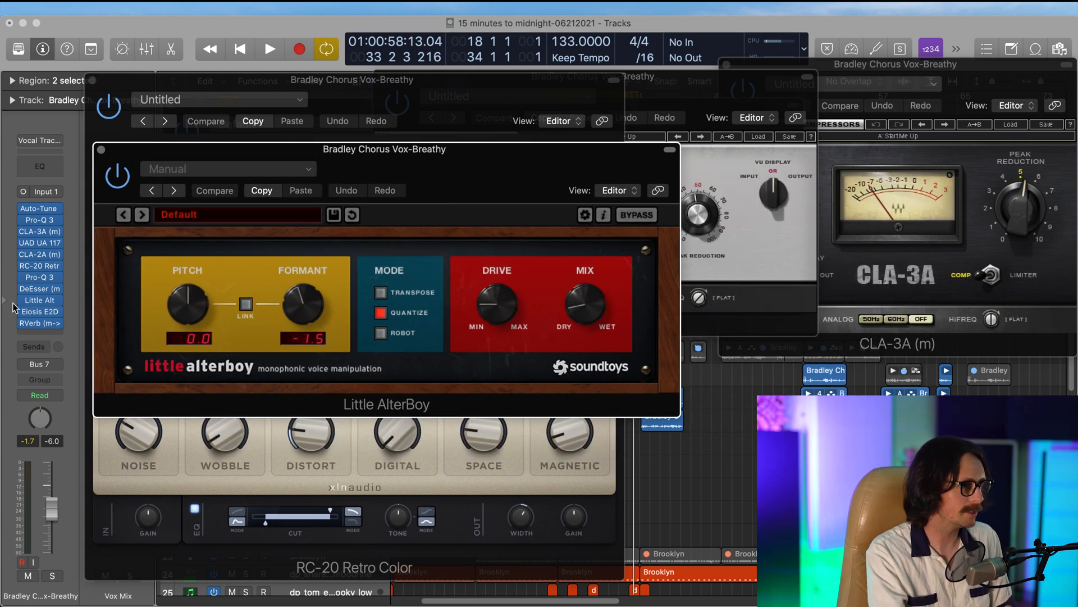
Step: Close all the open plug-in windows and select the main chorus vocal track, track 13
left_click(42, 326)
left_click(352, 201)
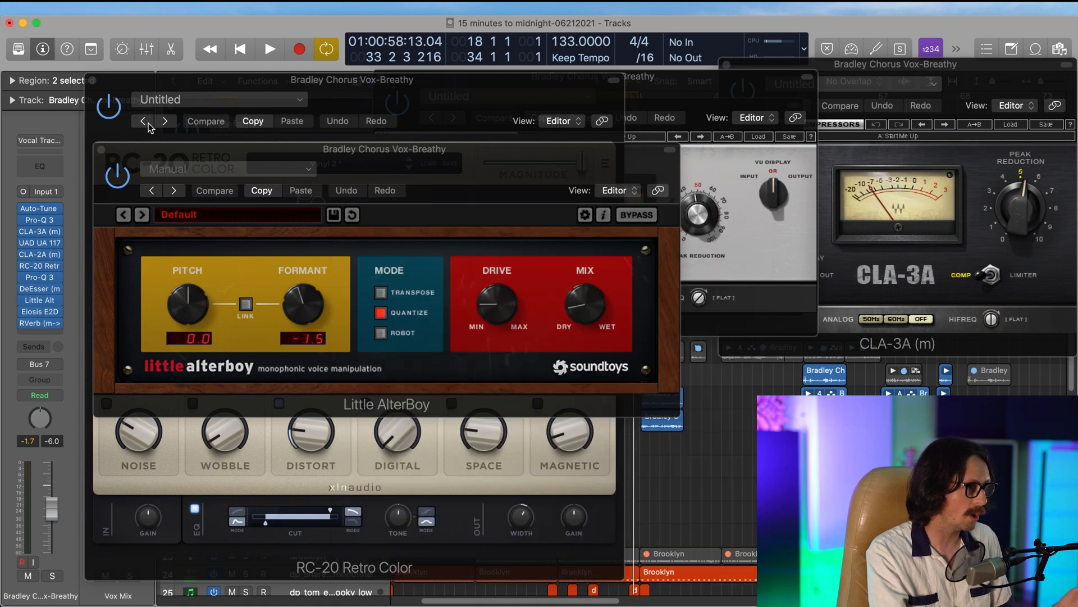
left_click(93, 81)
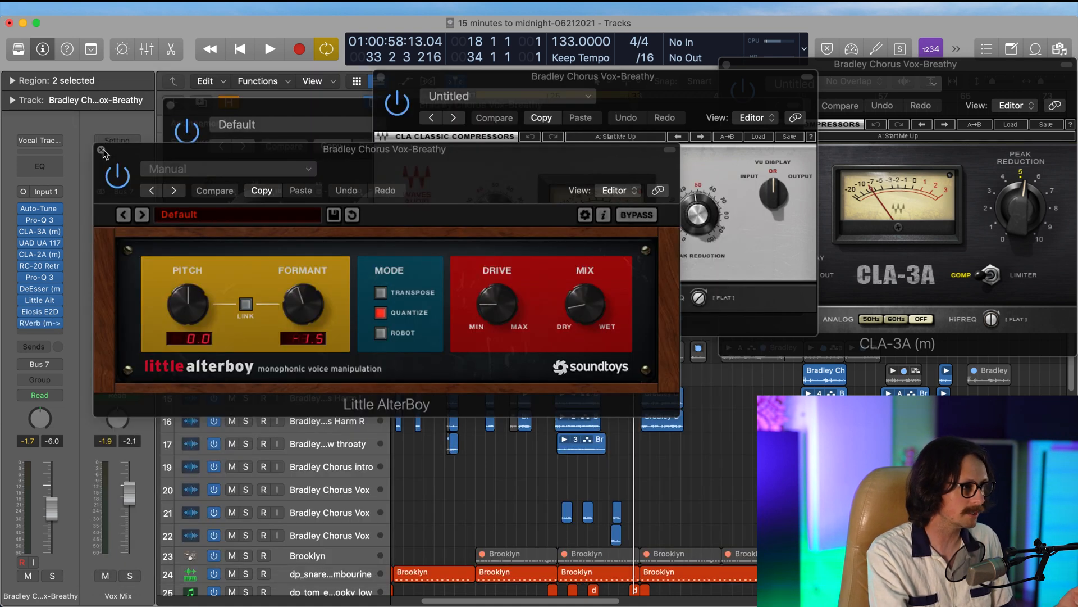
left_click(101, 150)
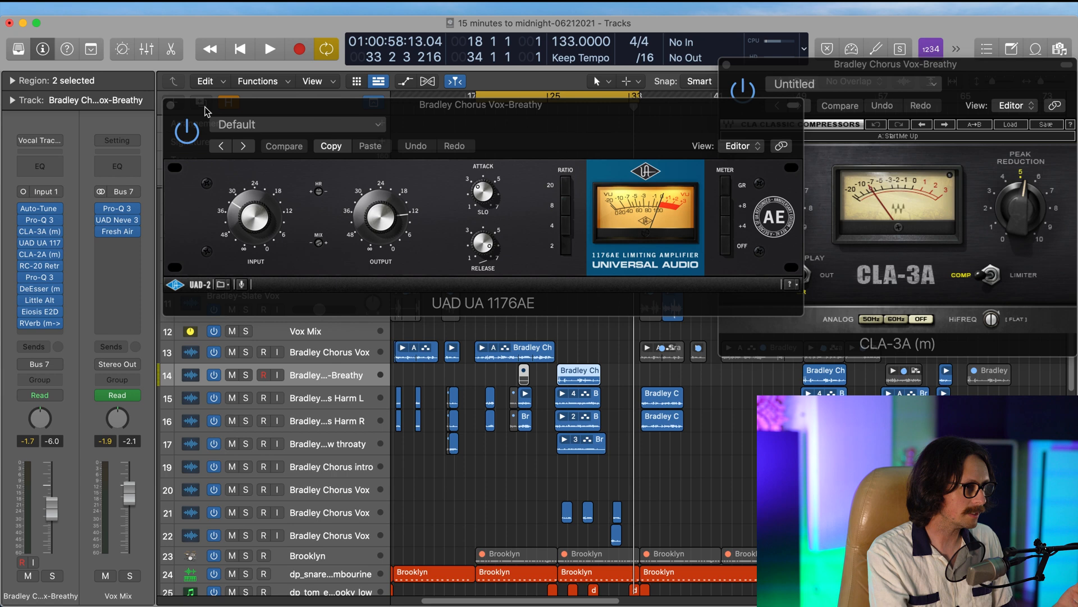
left_click(171, 104)
left_click(726, 66)
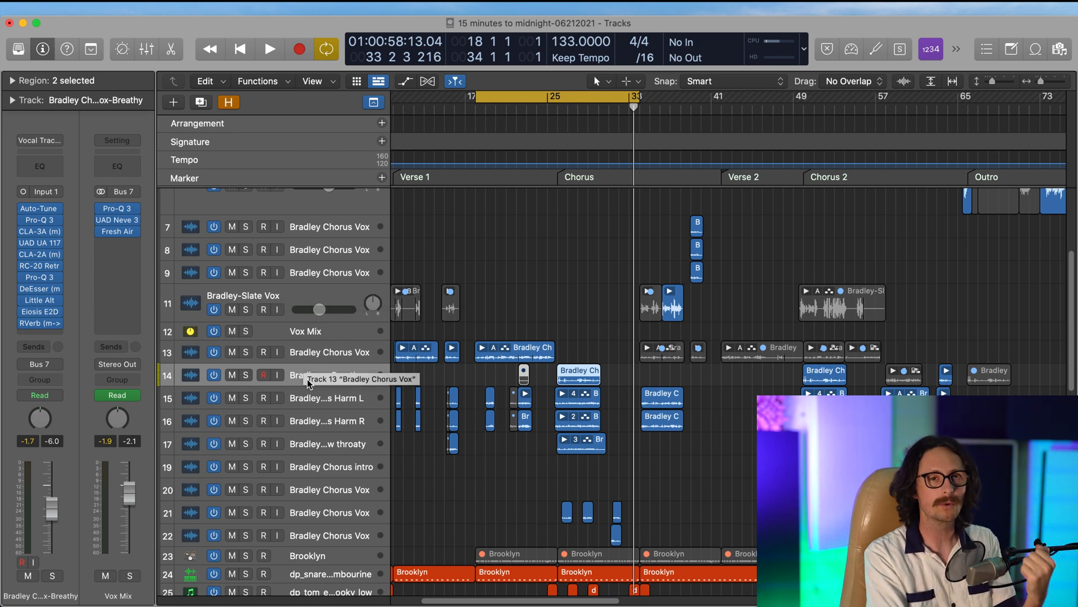
left_click(342, 358)
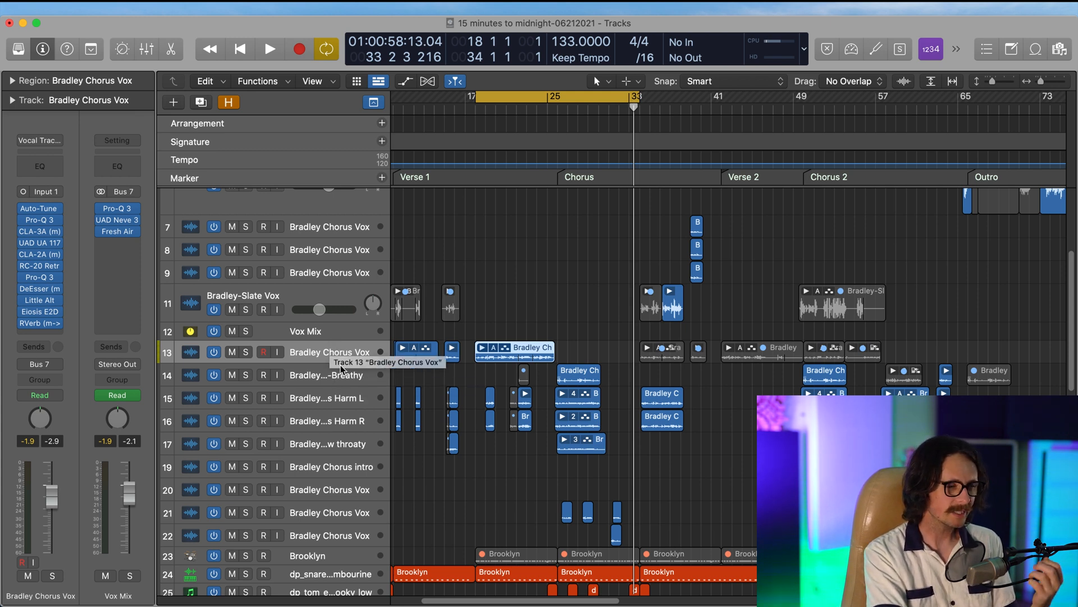
Step: Open the UAD Neve 33609 C compressor on the Vox Mix bus, move its window clear to review the settings, and close it
left_click(117, 220)
left_click_drag(699, 196, 537, 59)
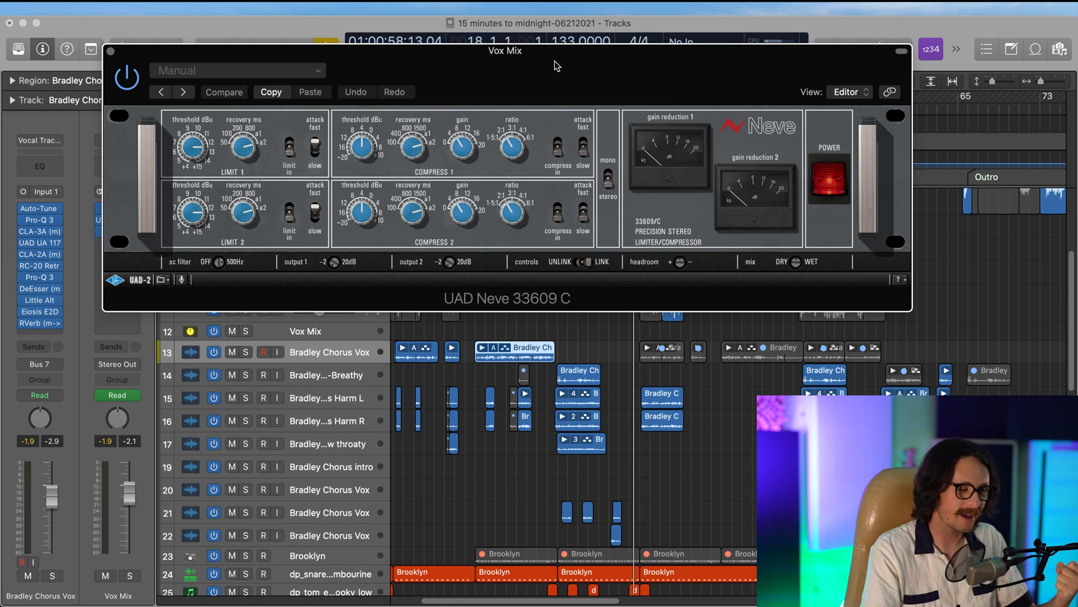
left_click(109, 52)
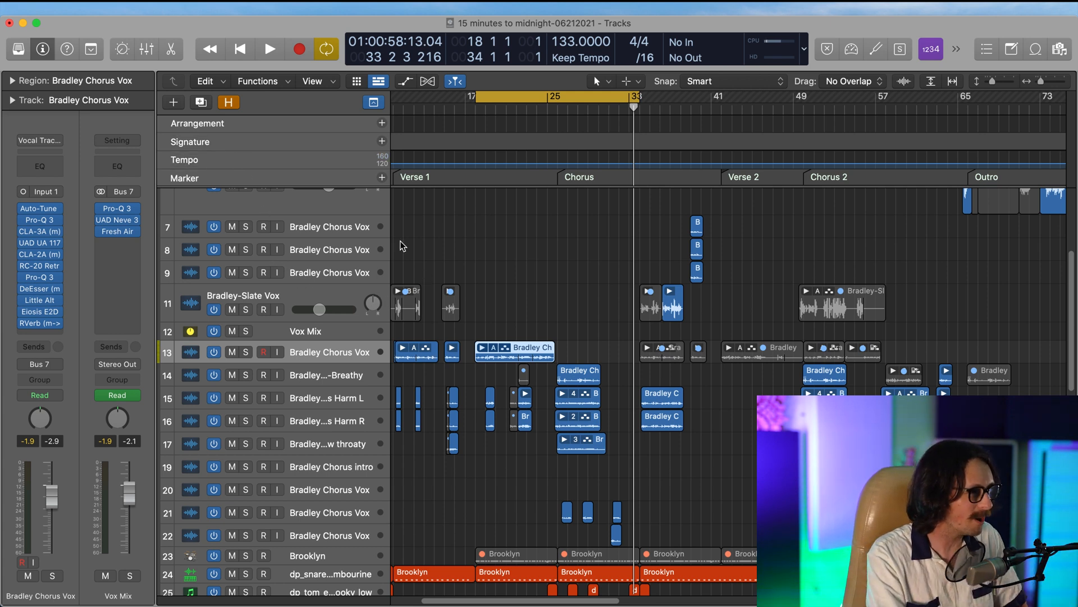
Step: Look through the other chorus vocal tracks and select the dp_snare_fat_tambourine drum track, track 24
scroll(470, 264, "up", 3)
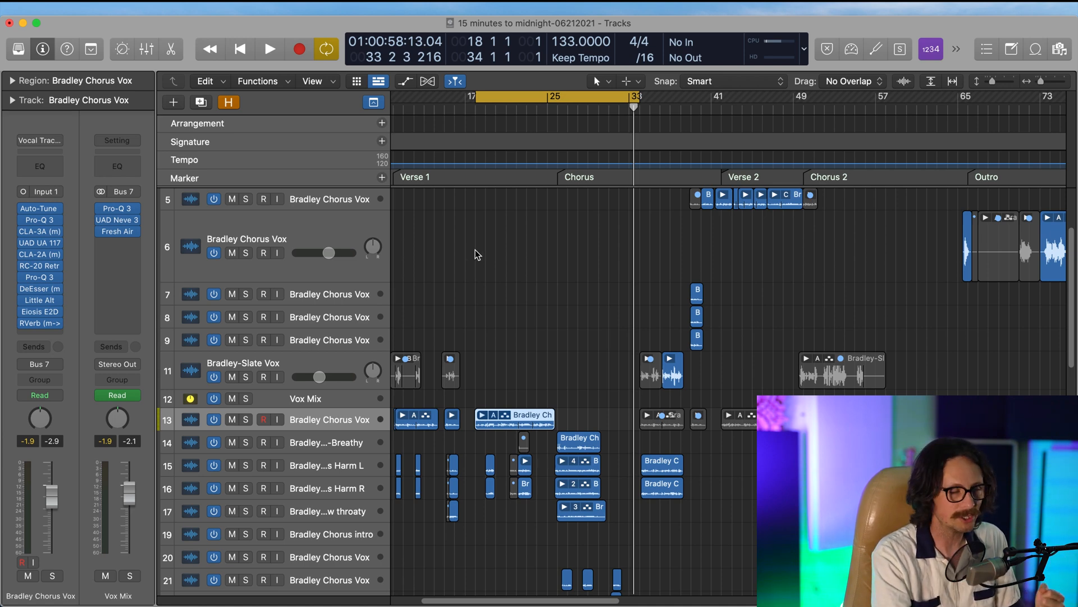
left_click(323, 271)
scroll(323, 275, "up", 4)
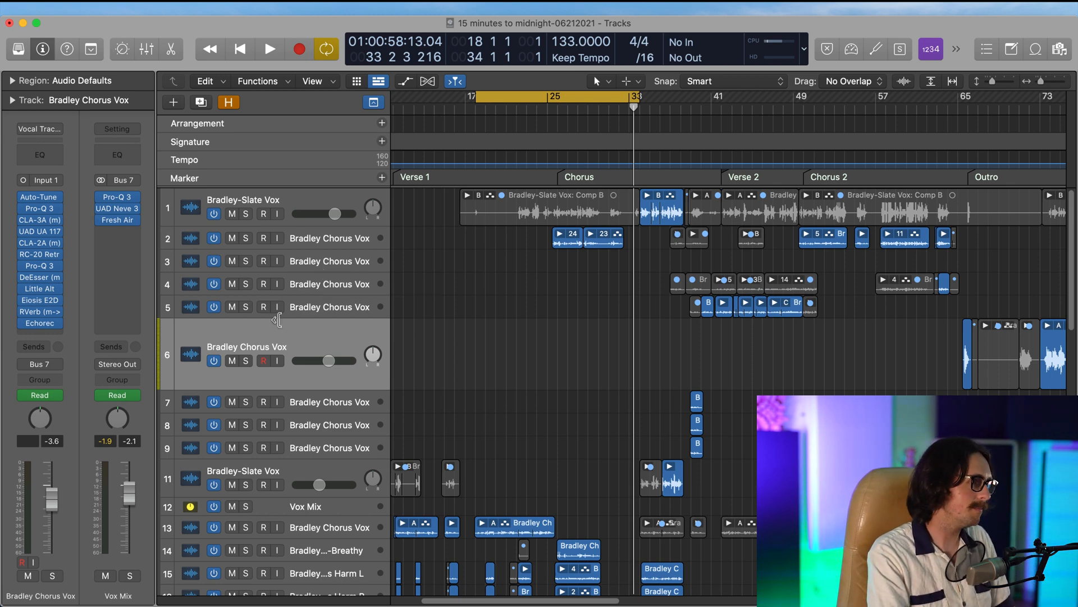
left_click(337, 290)
scroll(337, 290, "down", 8)
scroll(334, 331, "down", 4)
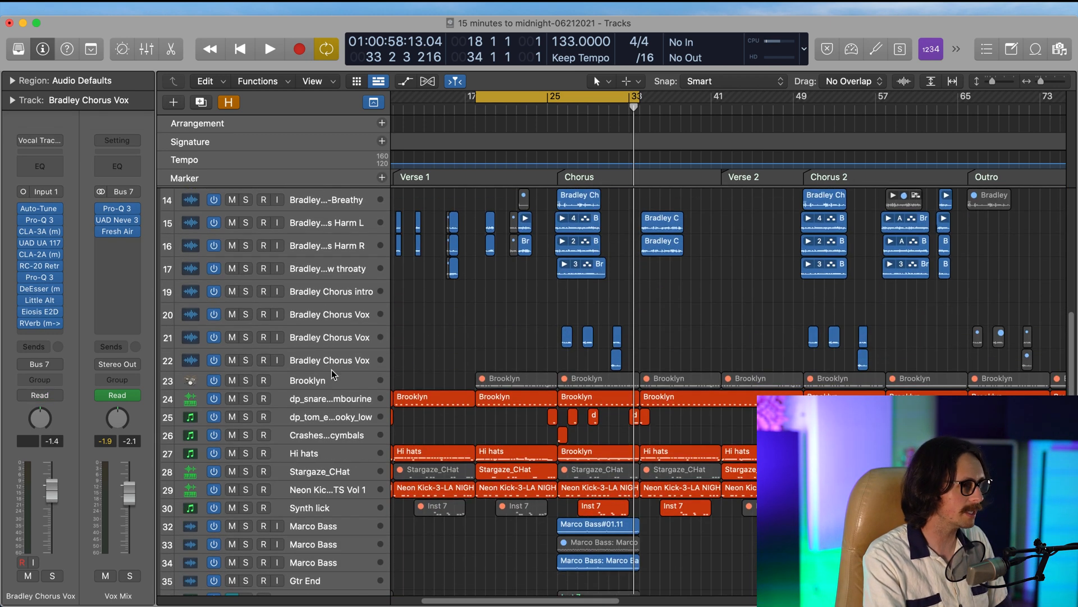
left_click(325, 393)
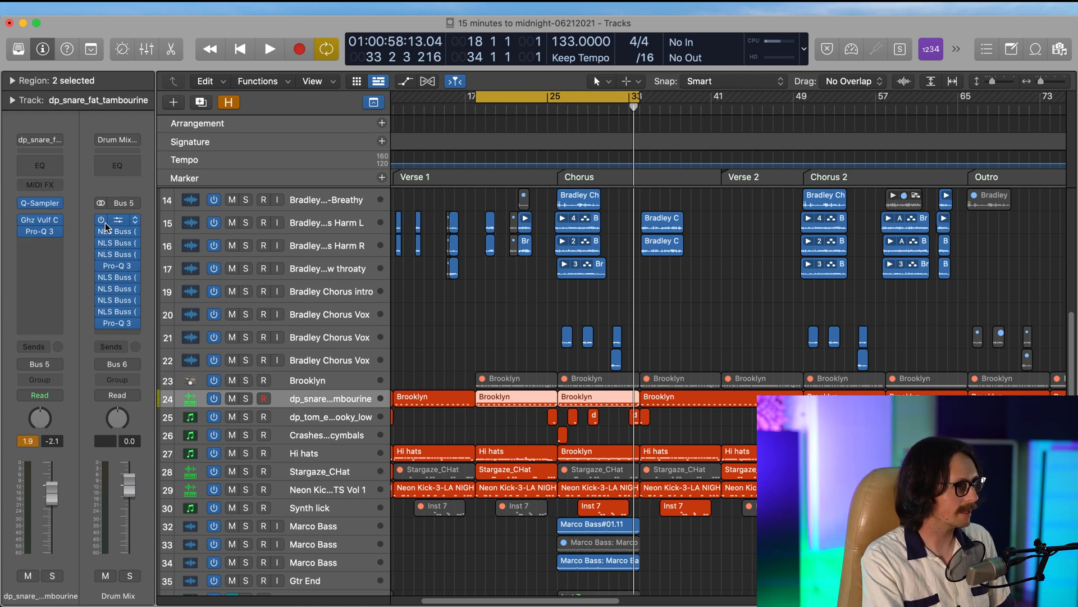
Step: Open the NLS Buss plug-ins inserted on the Drum Mix bus one after another to review their console settings
left_click(118, 233)
left_click(118, 242)
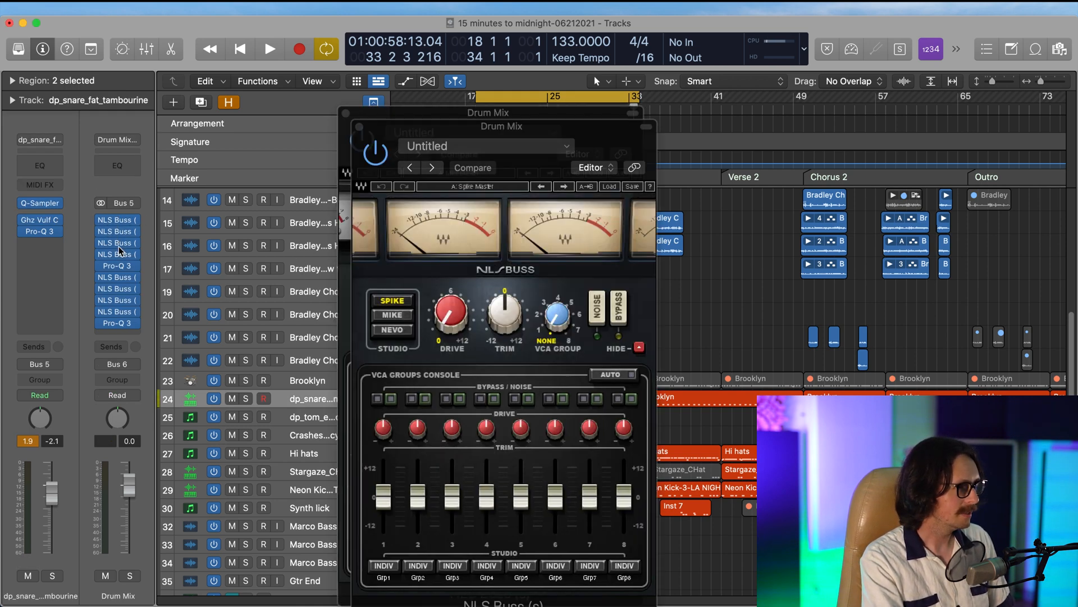
left_click(118, 254)
left_click(117, 258)
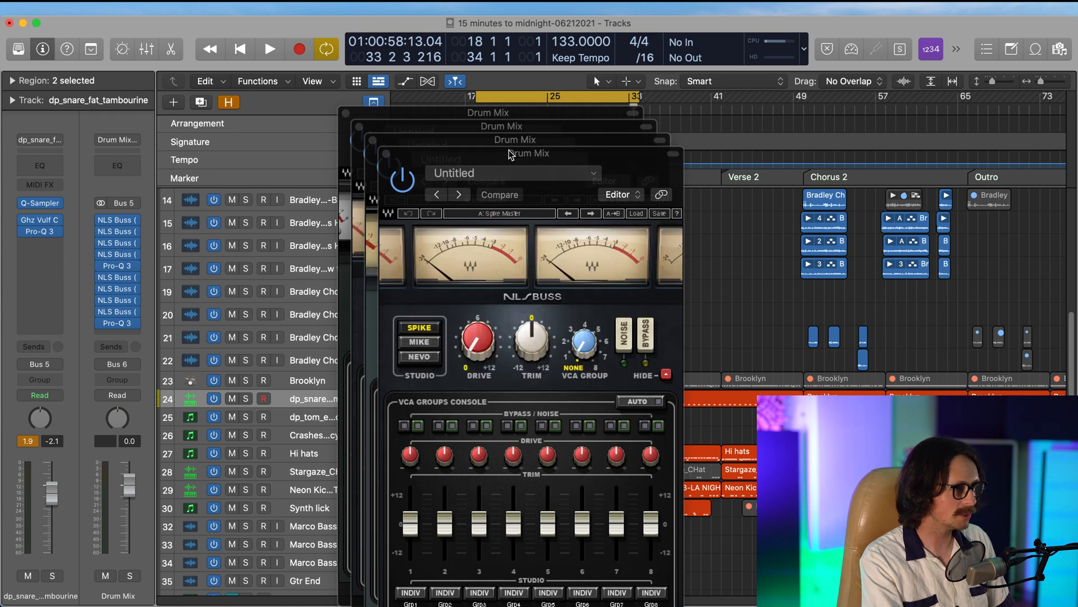
left_click(120, 285)
left_click(122, 302)
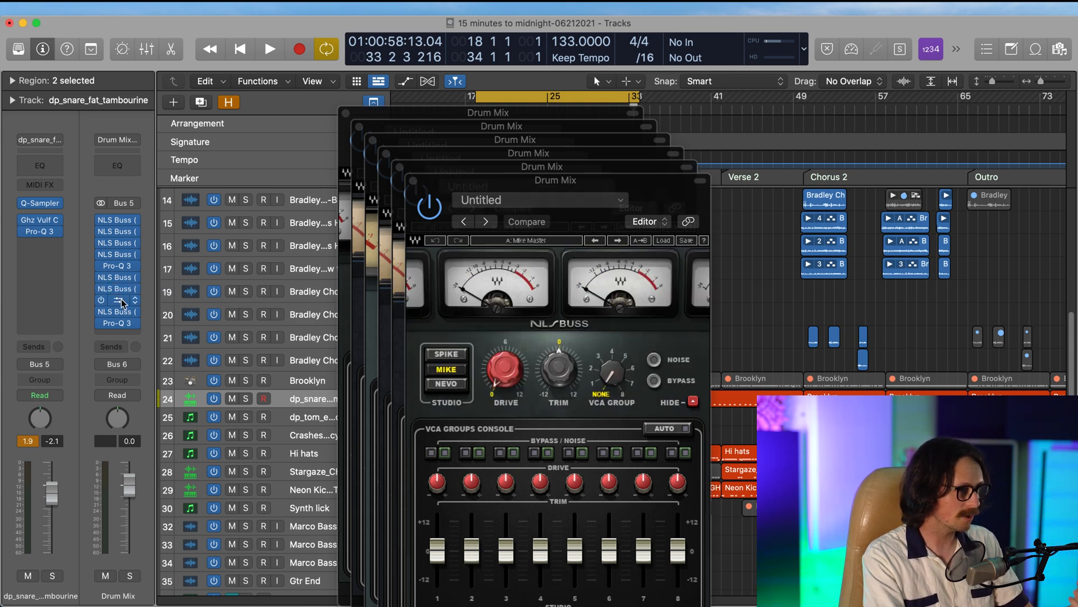
left_click(120, 310)
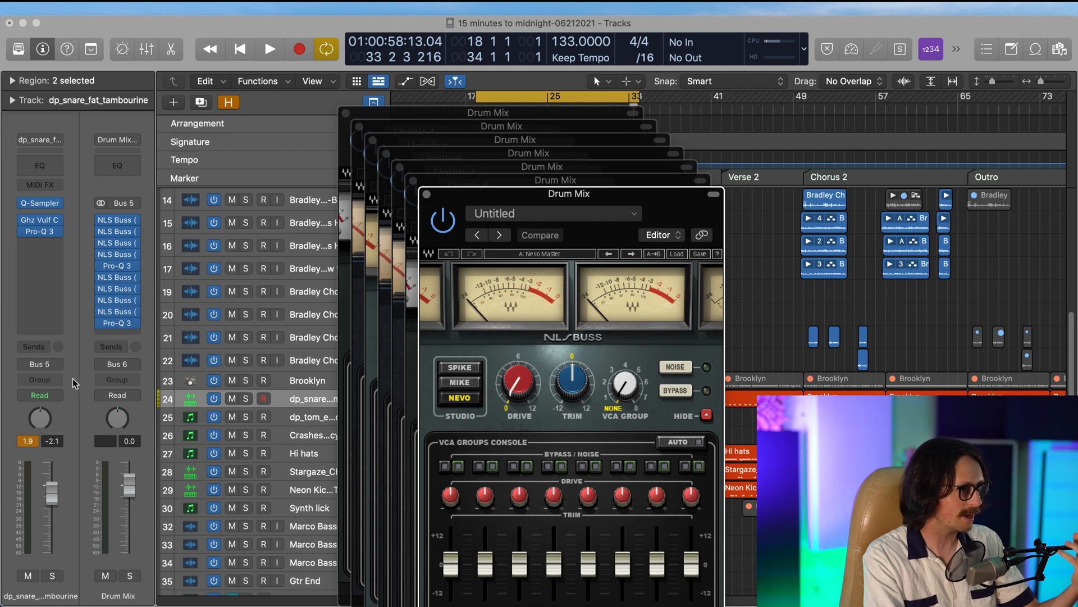
left_click(115, 311)
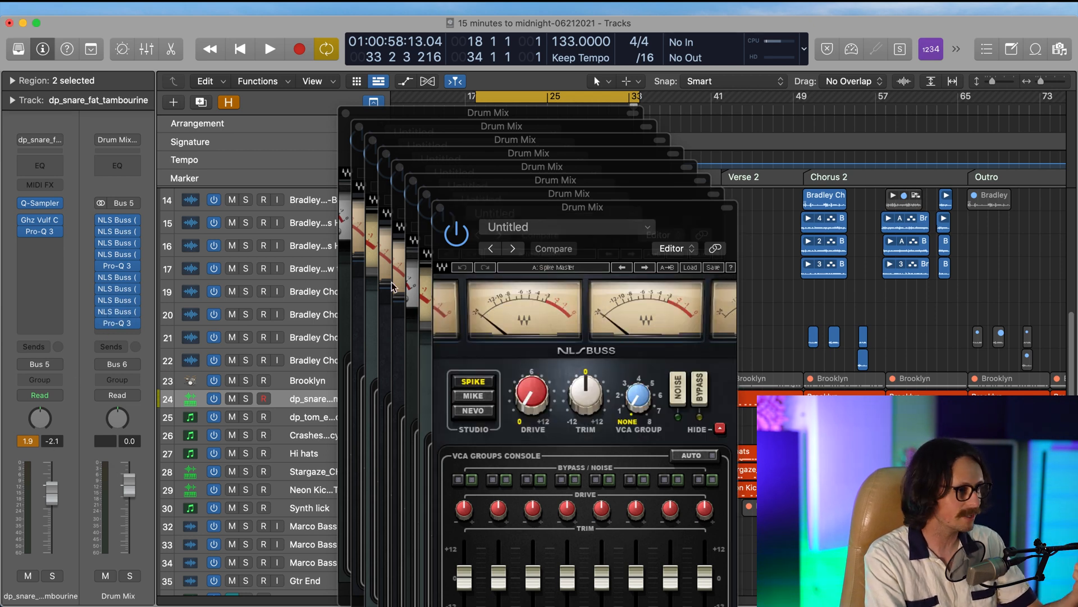
Step: Close all the open NLS Buss windows of the Drum Mix bus
left_click(440, 206)
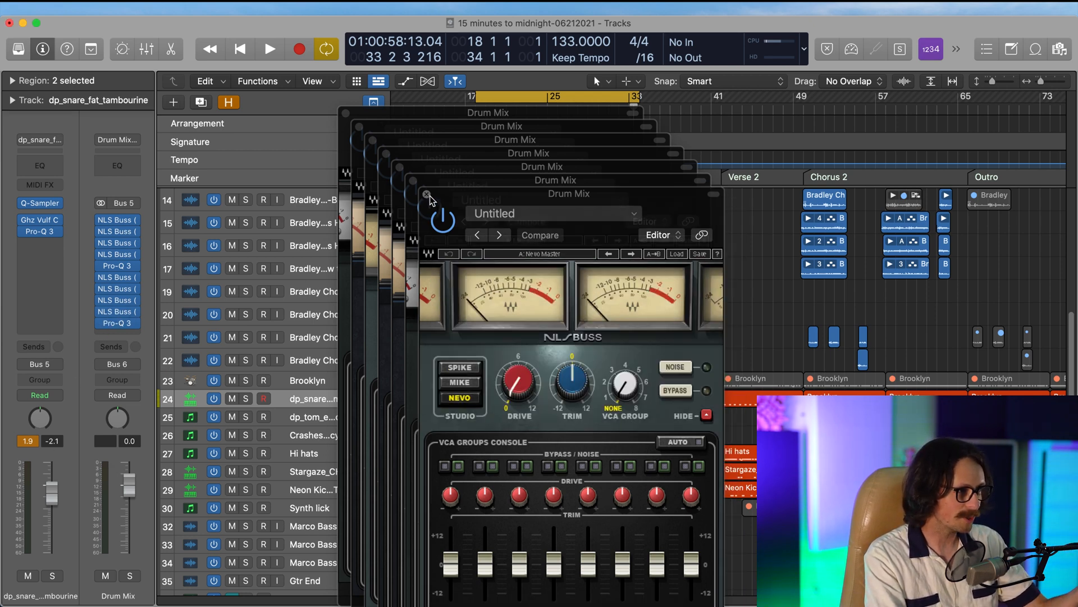
left_click(426, 193)
left_click(413, 180)
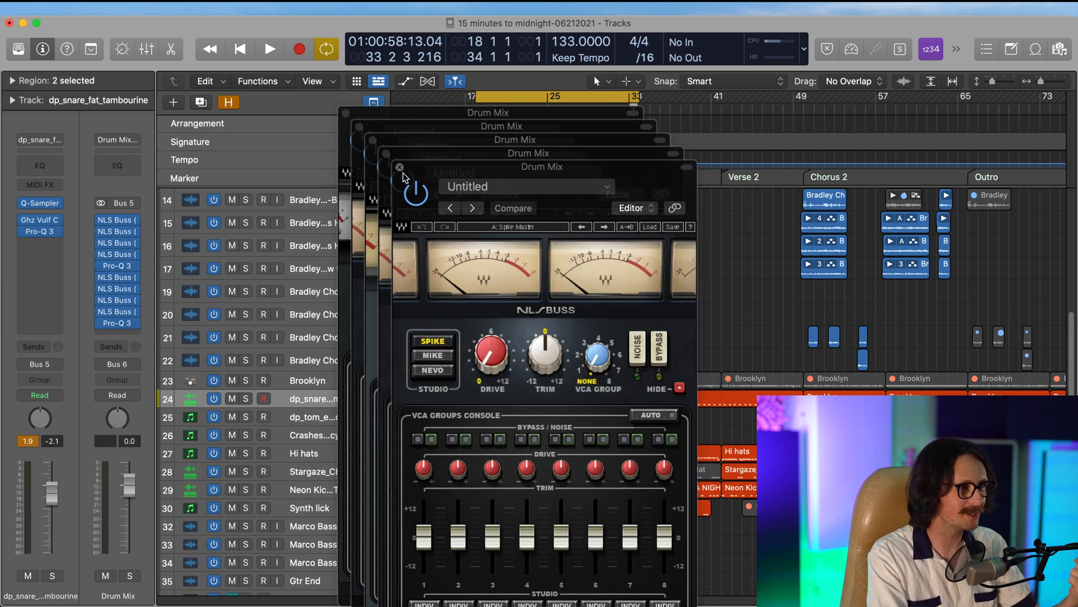
left_click(400, 168)
left_click(387, 154)
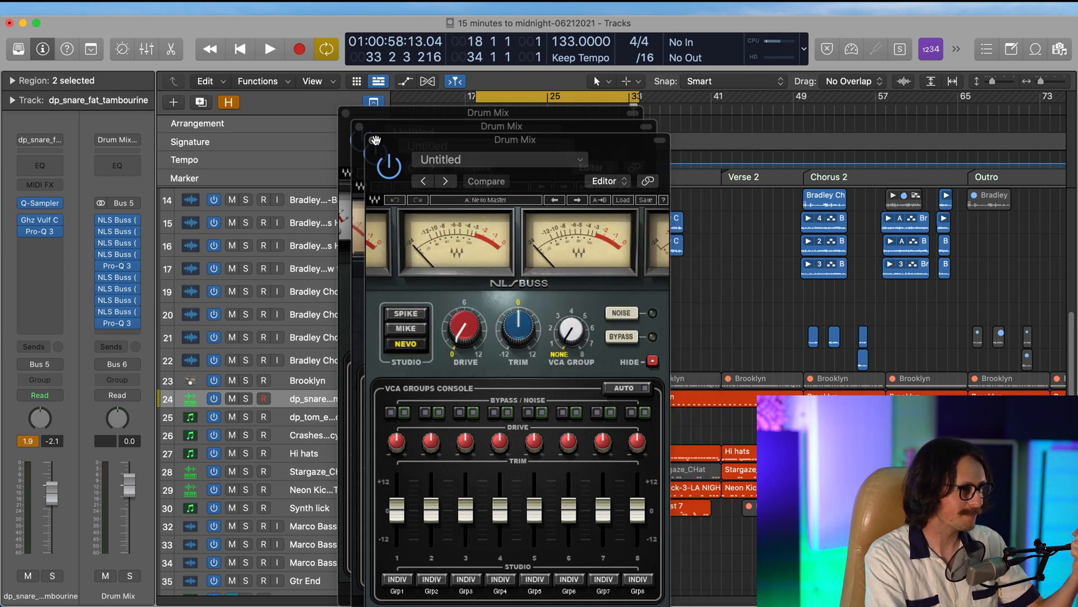
left_click(373, 141)
left_click(359, 127)
left_click(345, 113)
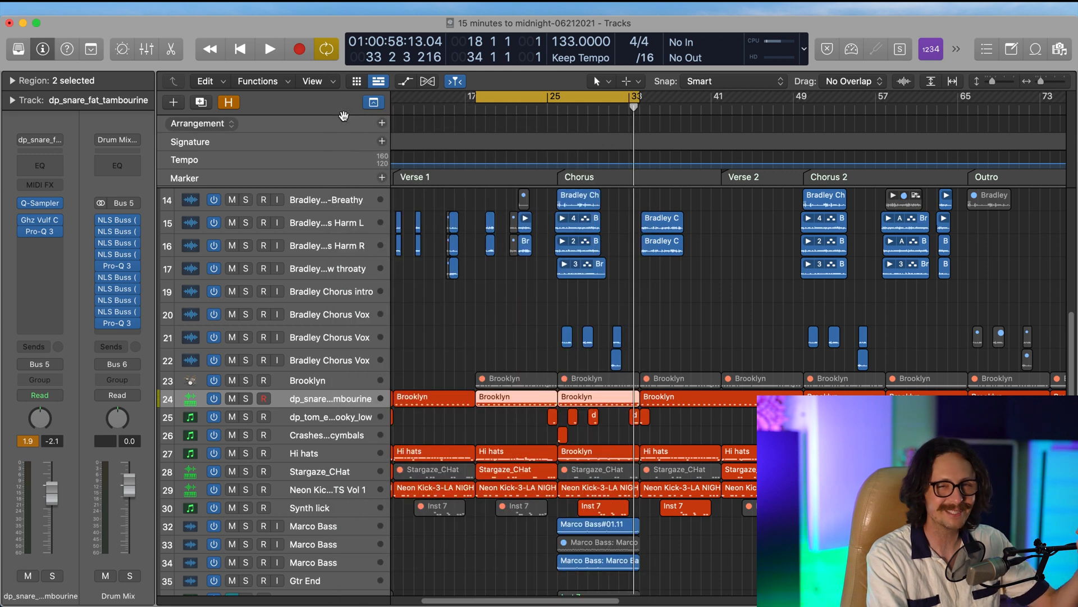